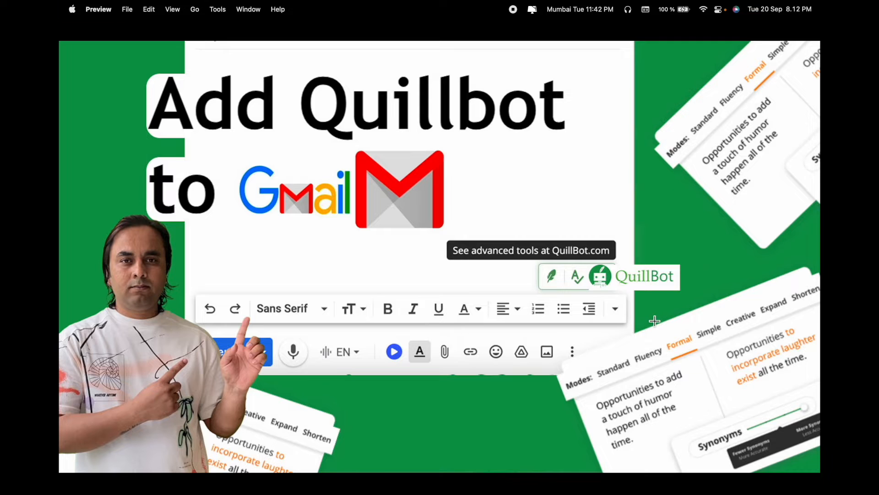
Leave Preview's full-screen thumbnail view and bring Chrome to the front.
key(Escape)
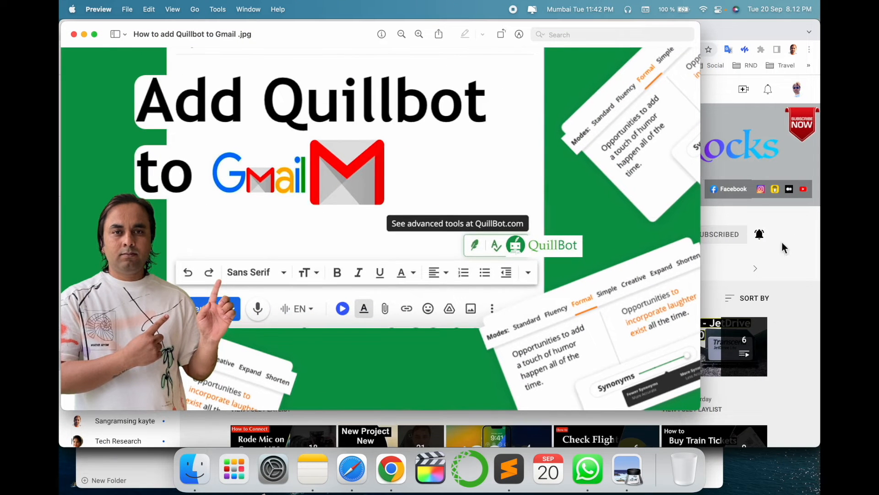
click(783, 242)
Go to Chrome Settings from the main menu.
click(256, 272)
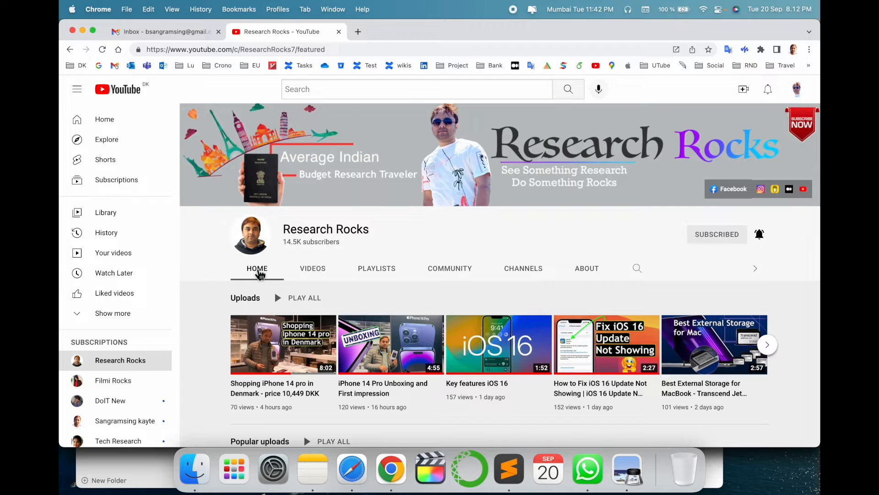
click(810, 50)
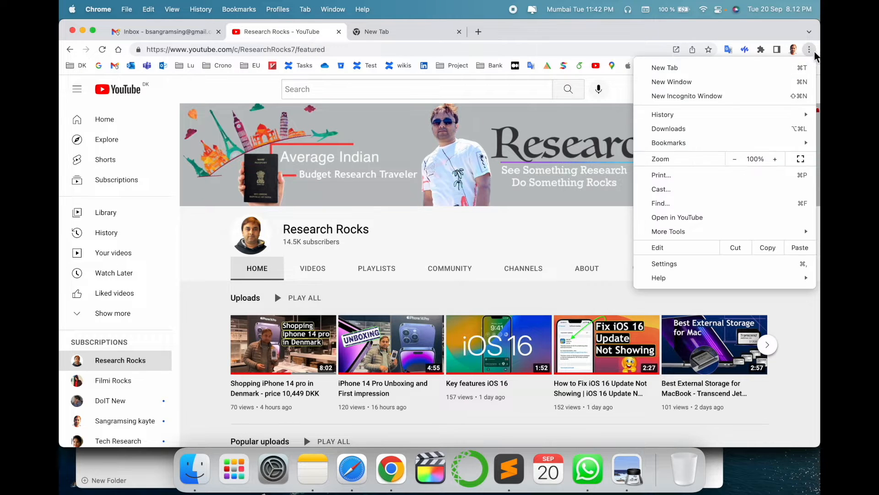
click(670, 265)
Reach the Extensions page and launch the Chrome Web Store from its side navigation.
click(110, 385)
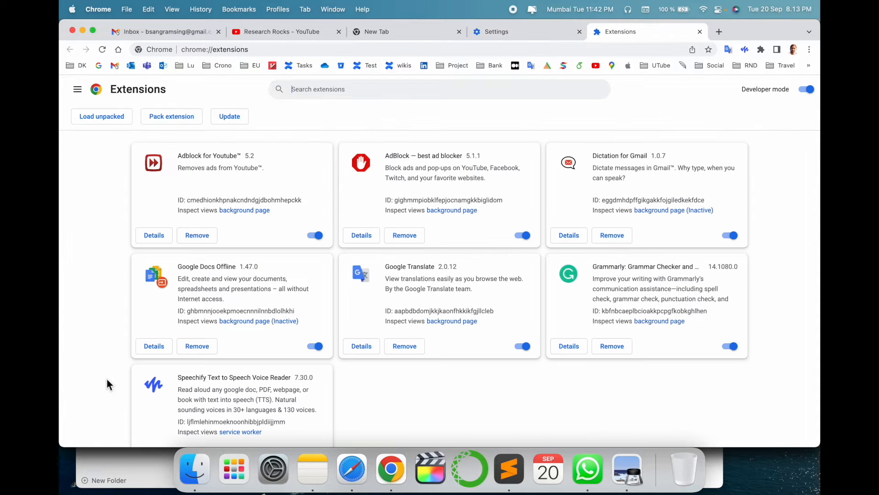
click(77, 98)
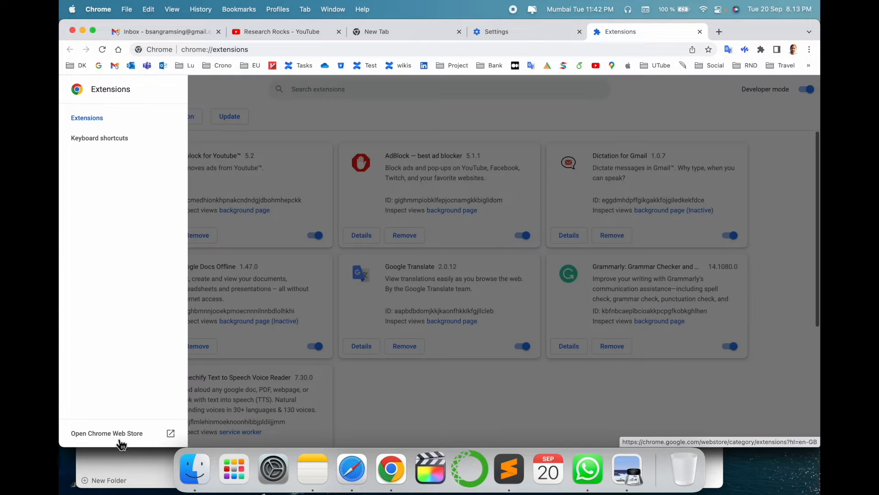
click(117, 439)
Search the Web Store for 'quillbot' and view QuillBot for Chrome's details.
click(194, 129)
text(quillbot)
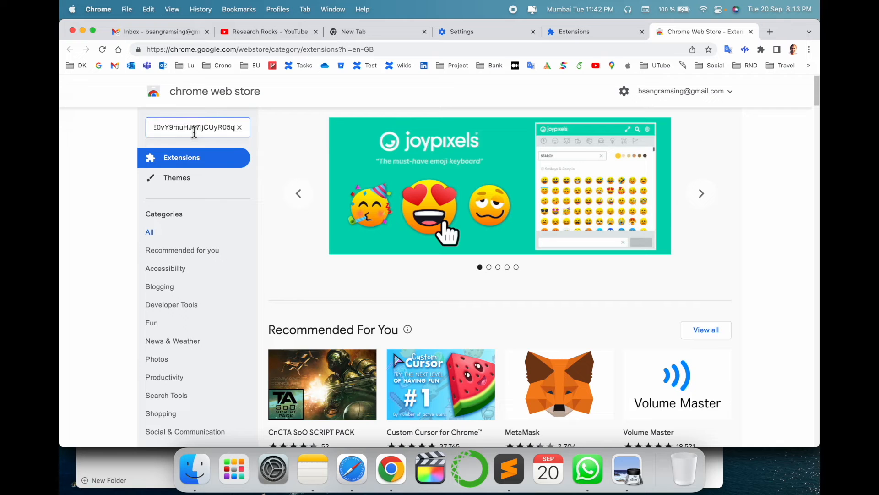
click(187, 146)
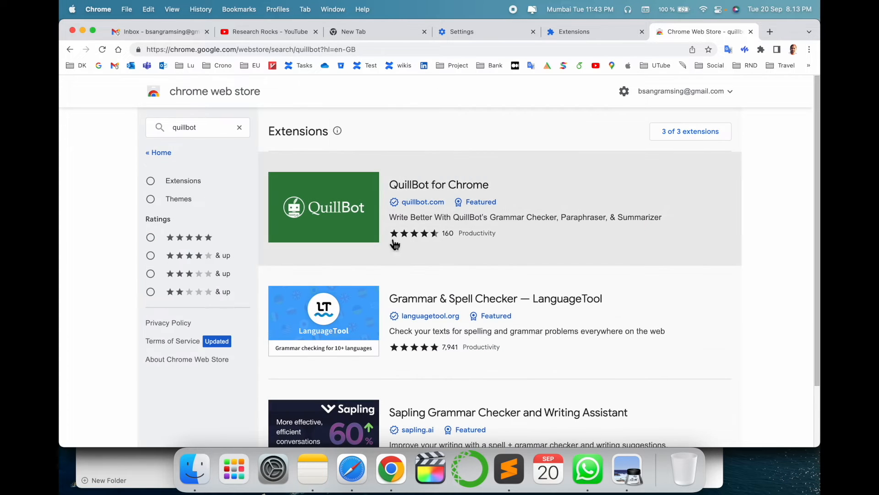
click(458, 194)
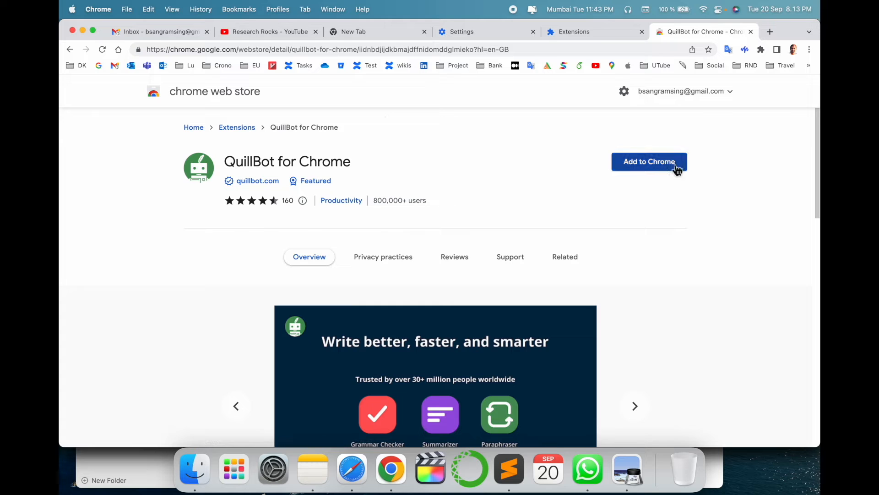
Add QuillBot for Chrome and confirm its permissions.
click(673, 164)
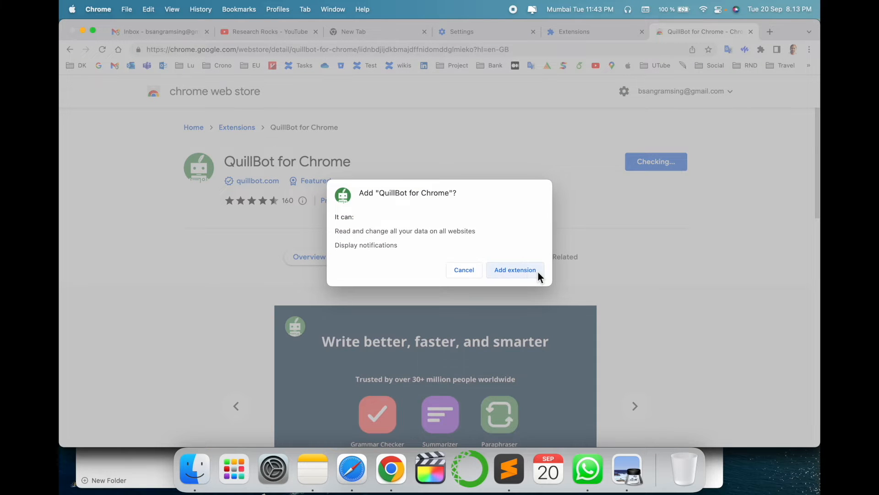
click(536, 270)
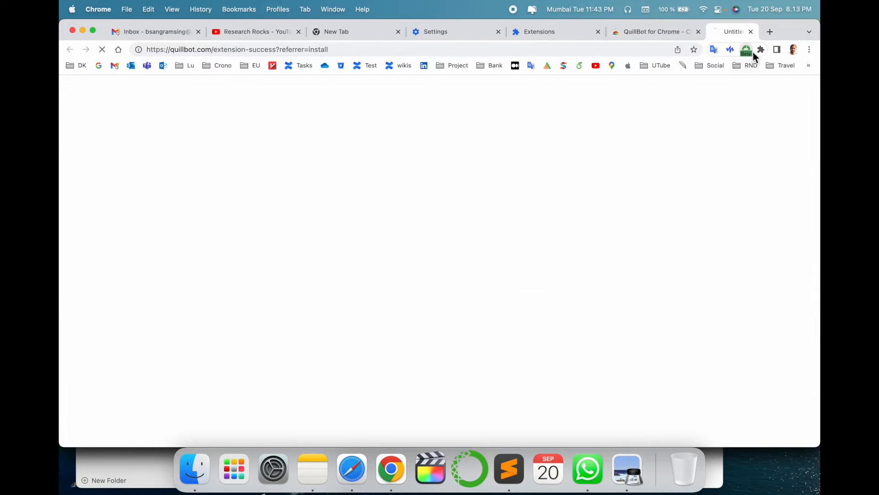
Pin QuillBot for Chrome to the toolbar and sign in with Google.
click(761, 49)
click(740, 203)
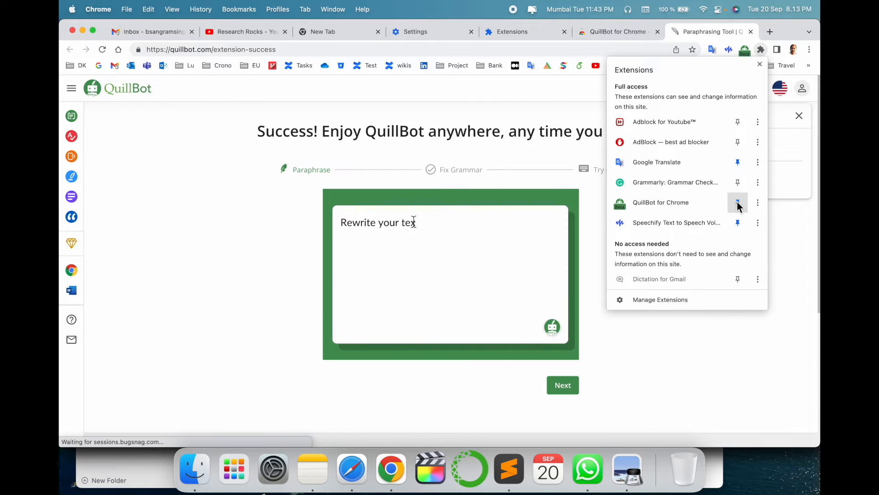
click(763, 65)
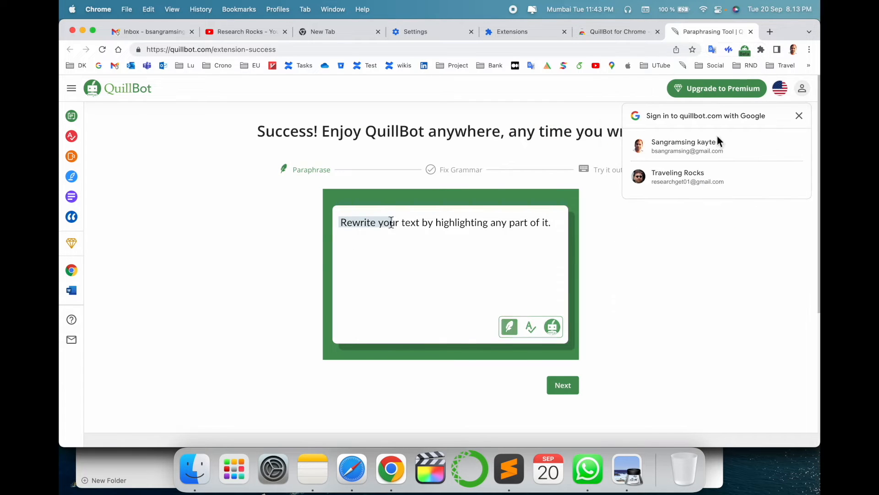
click(676, 143)
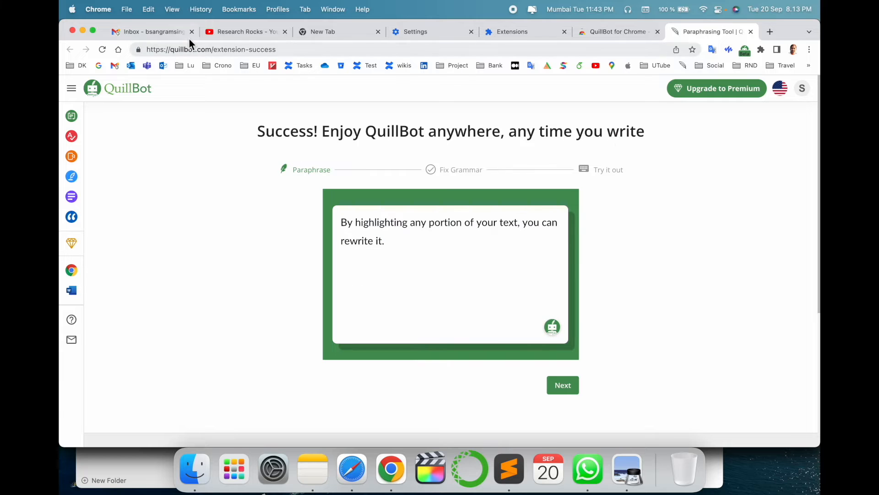
Start a new Gmail draft showing the 'Write like a pro with QuillBot!' prompt.
click(162, 40)
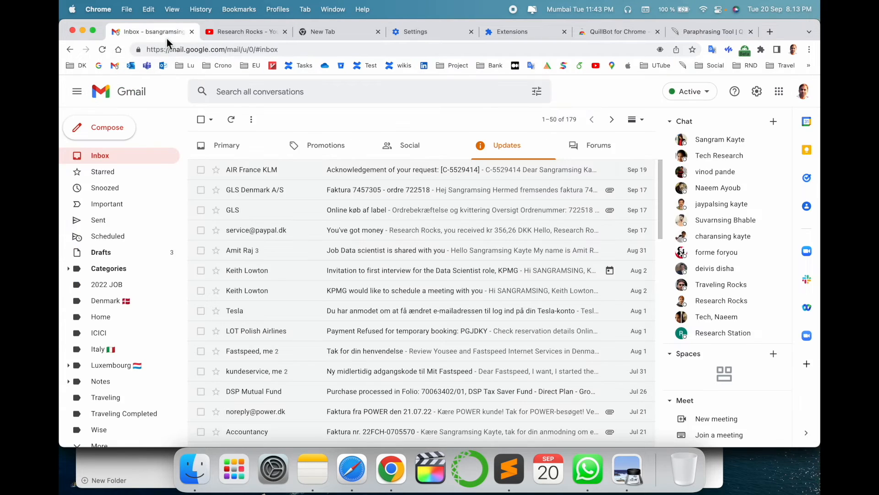
click(104, 134)
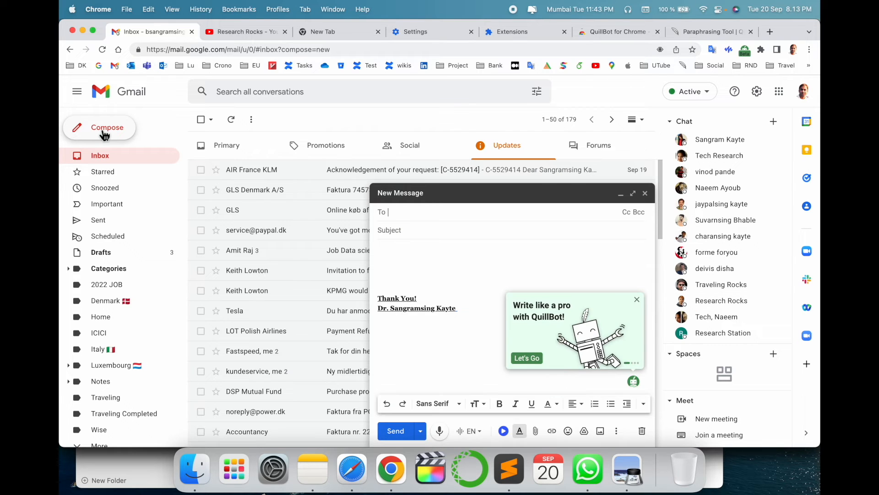